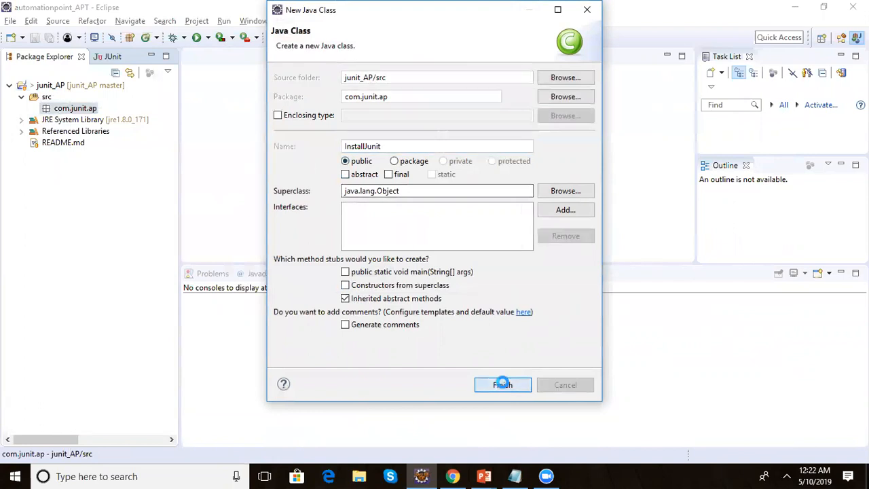
Add an empty public void test1() method inside the InstallJunit class
{"action": "left_click", "coordinate": [332, 93]}
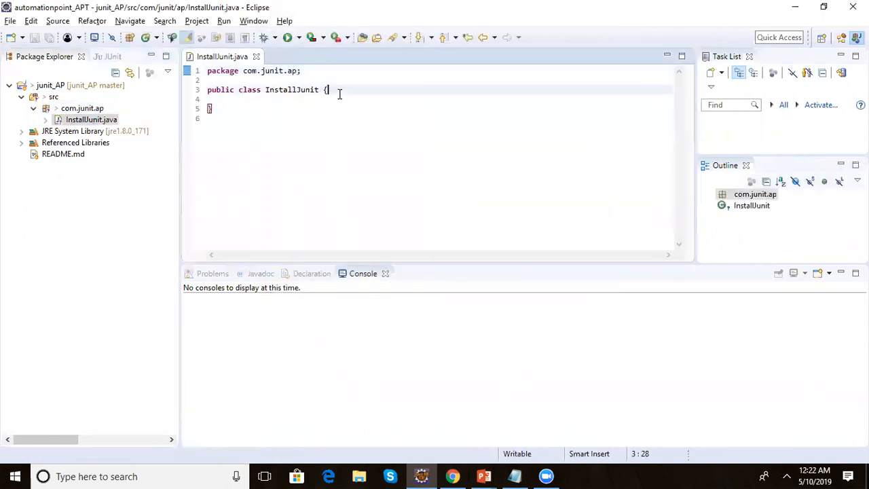
{"action": "key", "text": "Return"}
{"action": "key", "text": "Return"}
{"action": "key", "text": "Return"}
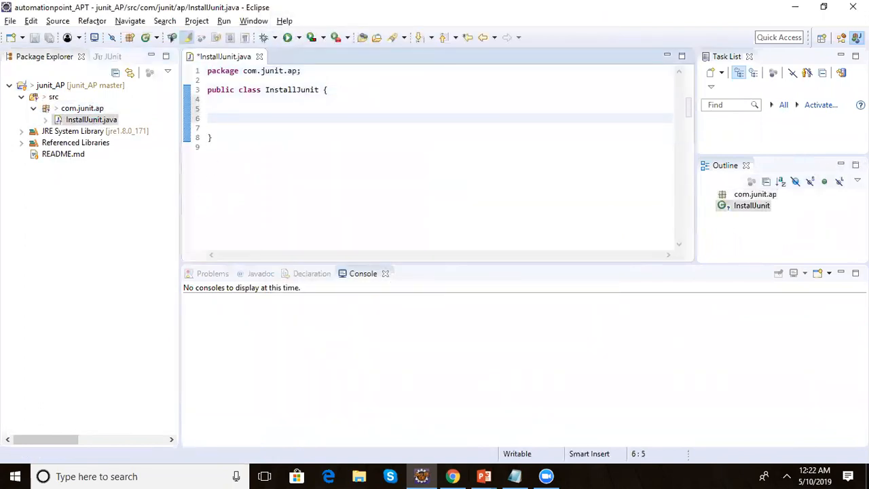
{"action": "type", "text": "public "}
{"action": "type", "text": " voiu"}
{"action": "key", "text": "BackSpace"}
{"action": "key", "text": "BackSpace"}
{"action": "key", "text": "Delete"}
{"action": "key", "text": "Delete"}
{"action": "type", "text": "void "}
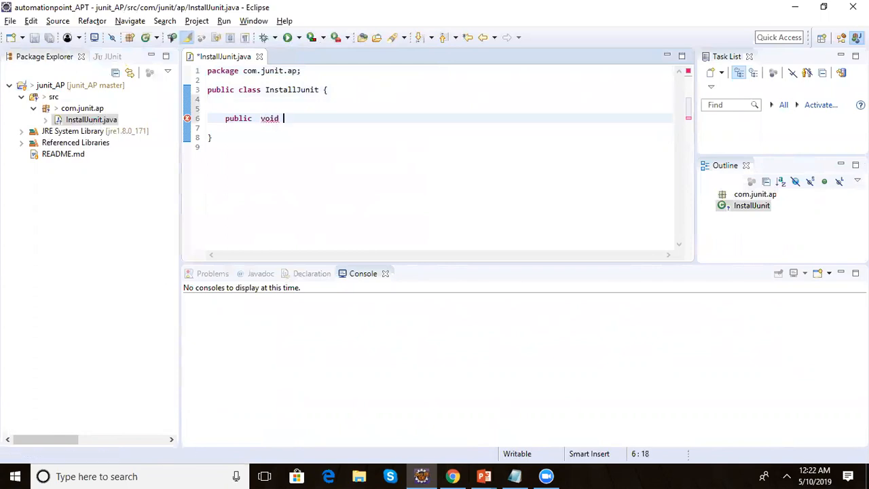
{"action": "type", "text": "test1() {"}
{"action": "key", "text": "Return"}
{"action": "key", "text": "Return"}
{"action": "left_click", "coordinate": [222, 118]}
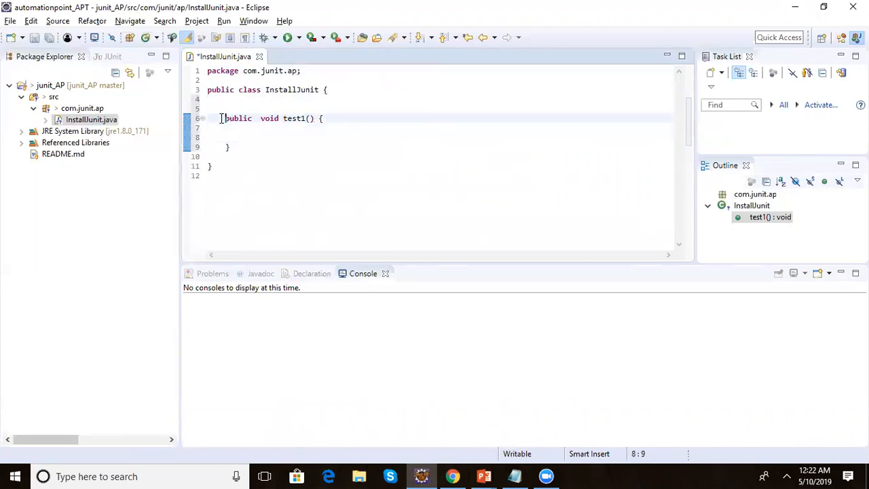
{"action": "key", "text": "Return"}
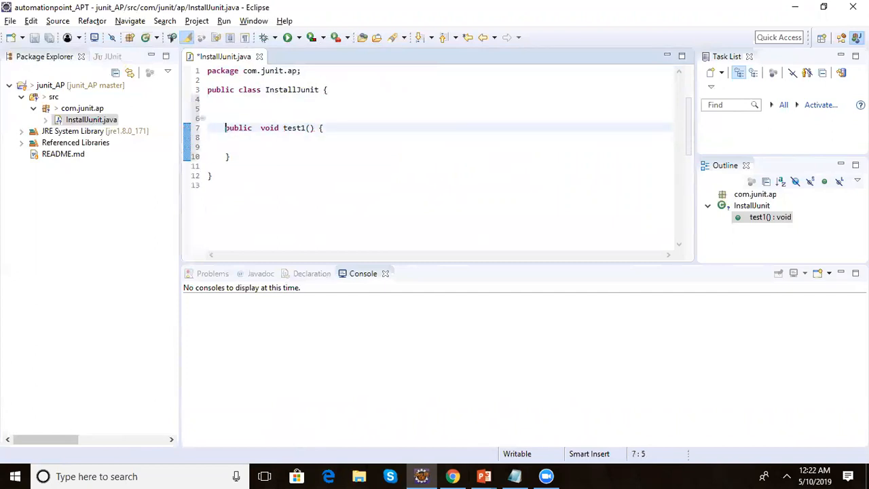
{"action": "left_click", "coordinate": [231, 119]}
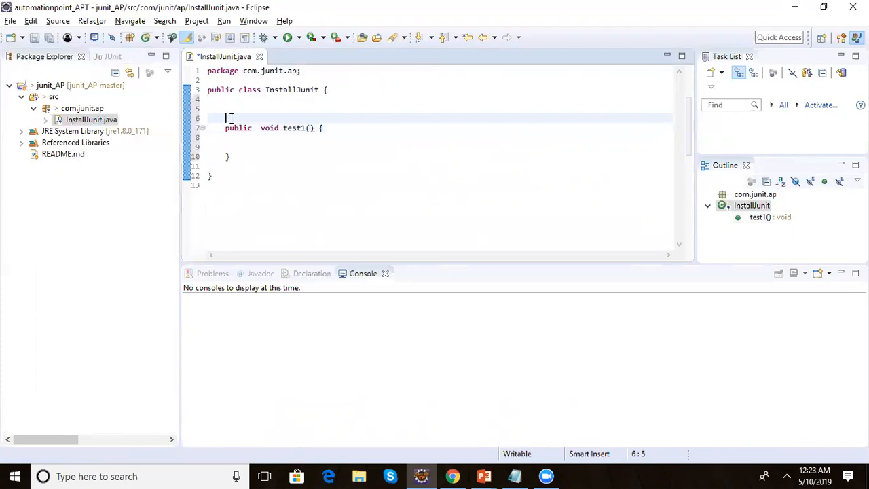
{"action": "type", "text": "@Tes"}
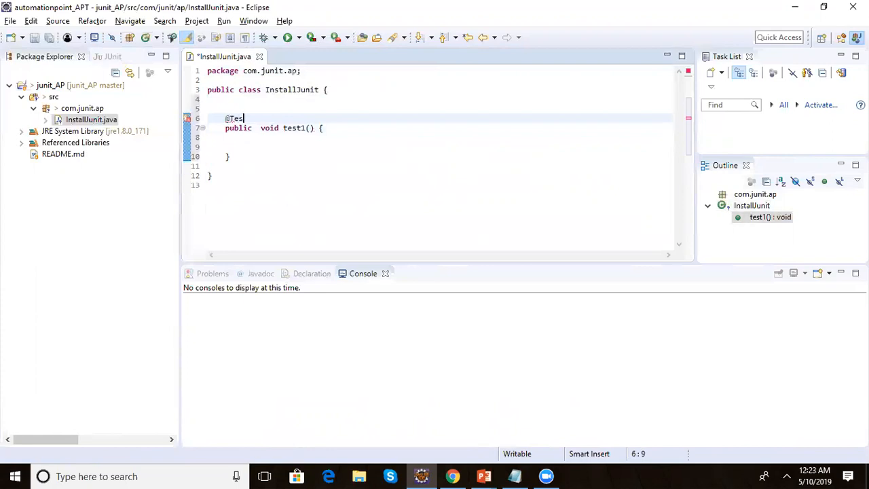
{"action": "type", "text": "t()"}
{"action": "key", "text": "ctrl+s"}
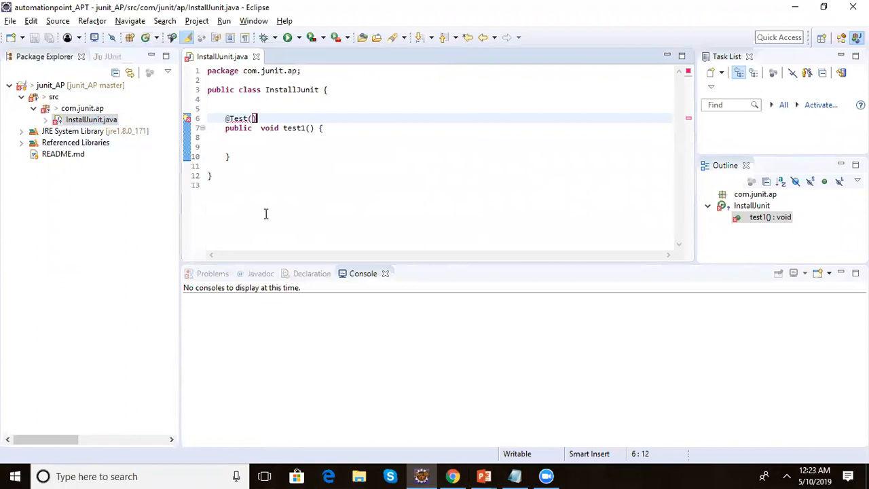
Fix the unresolved Test annotation through project setup by adding the JUnit 4 library to the build path
{"action": "mouse_move", "coordinate": [238, 115]}
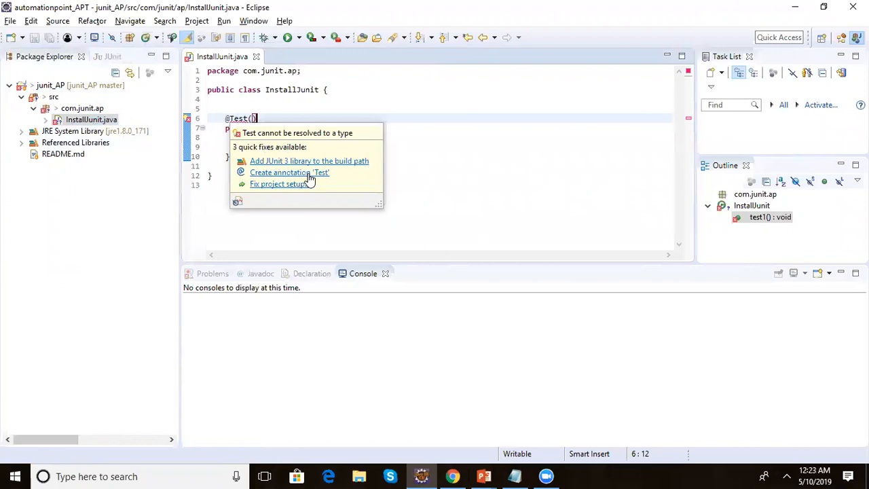
{"action": "left_click", "coordinate": [285, 186]}
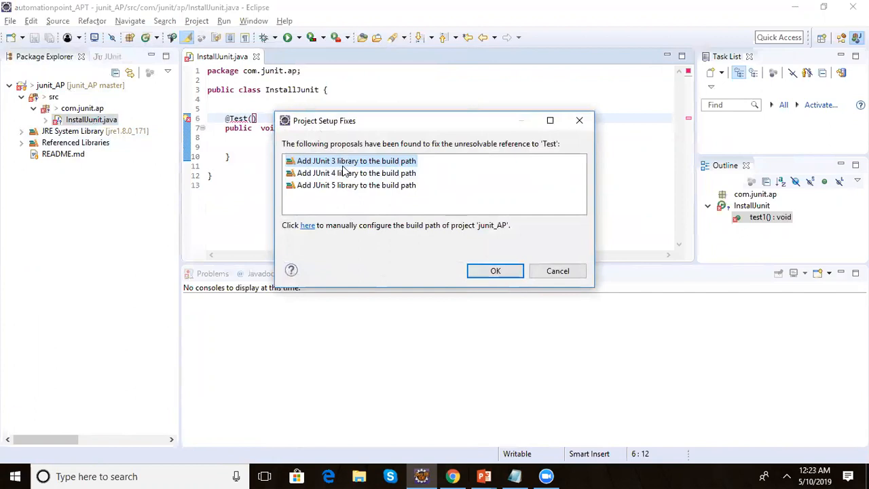
{"action": "left_click", "coordinate": [355, 176]}
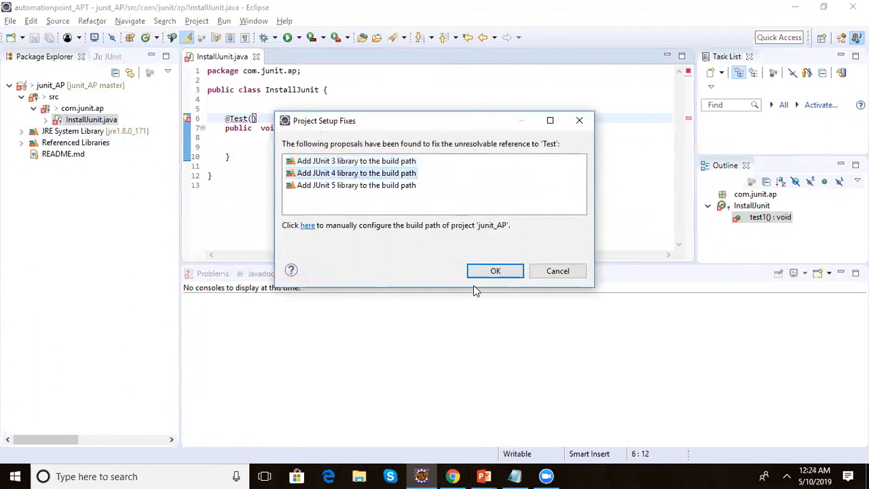
{"action": "left_click", "coordinate": [494, 272]}
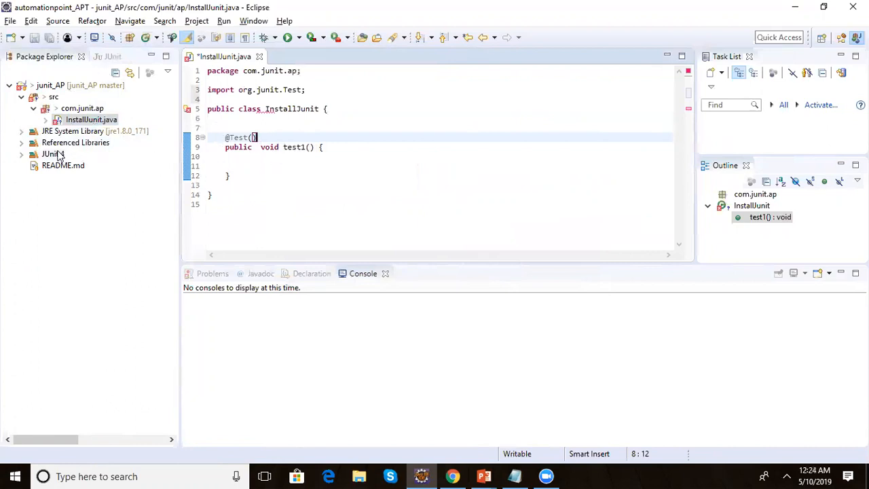
Expand the JUnit 4 library in the project tree and save InstallJunit.java with the new import
{"action": "left_click", "coordinate": [21, 156]}
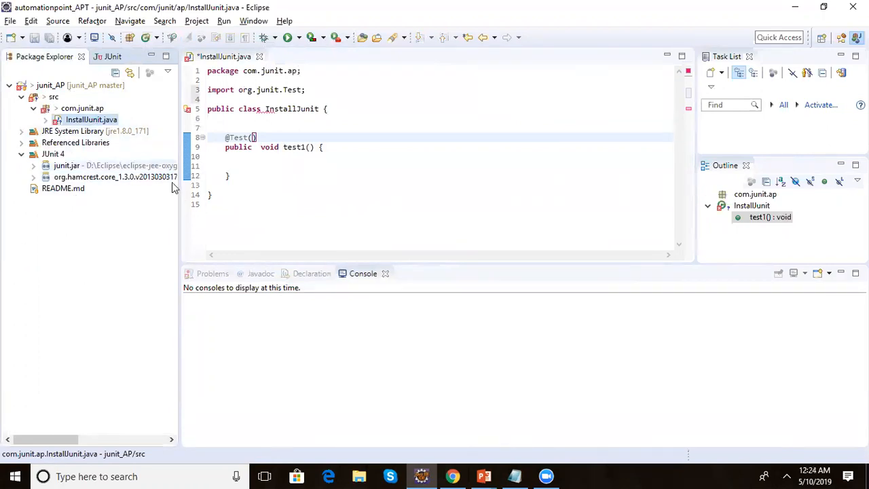
{"action": "left_click", "coordinate": [265, 108]}
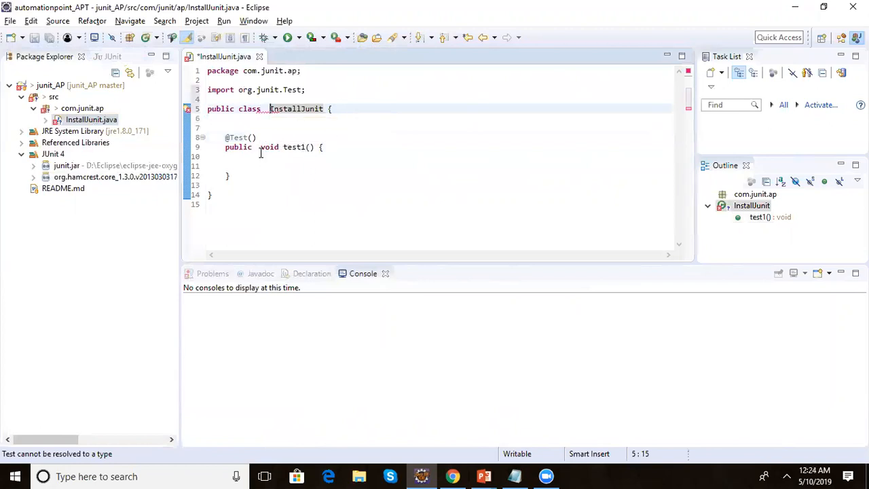
{"action": "key", "text": "ctrl+s"}
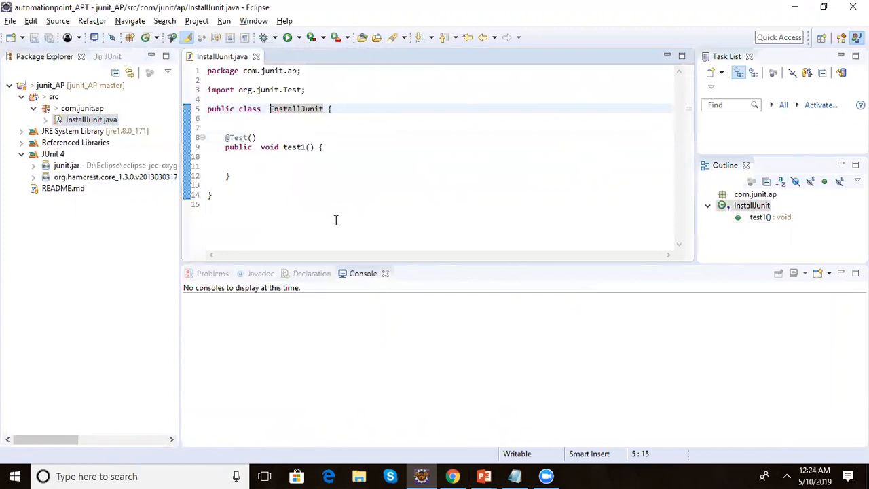
Add a System.out.println statement printing "Installed Junit" inside test1 and save the file
{"action": "left_click", "coordinate": [236, 166]}
{"action": "type", "text": "sy"}
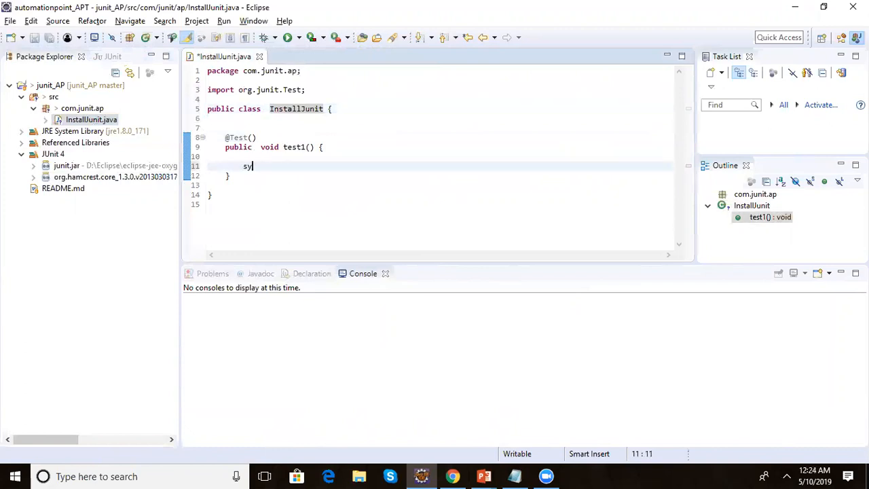
{"action": "type", "text": "so"}
{"action": "key", "text": "ctrl+space"}
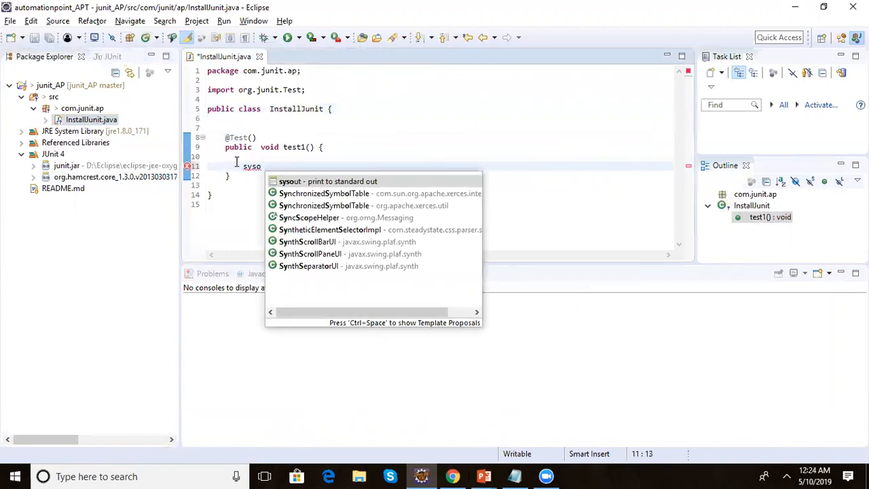
{"action": "key", "text": "Return"}
{"action": "type", "text": "\""}
{"action": "type", "text": "Installe"}
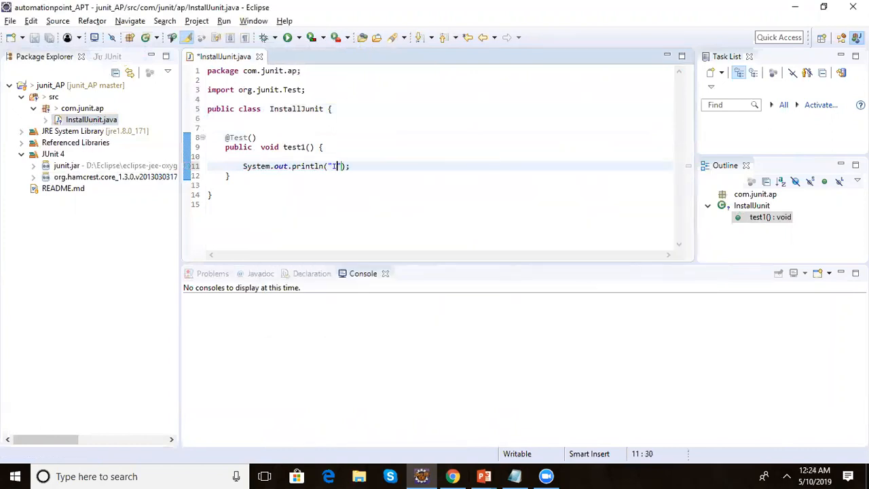
{"action": "type", "text": "d Junit"}
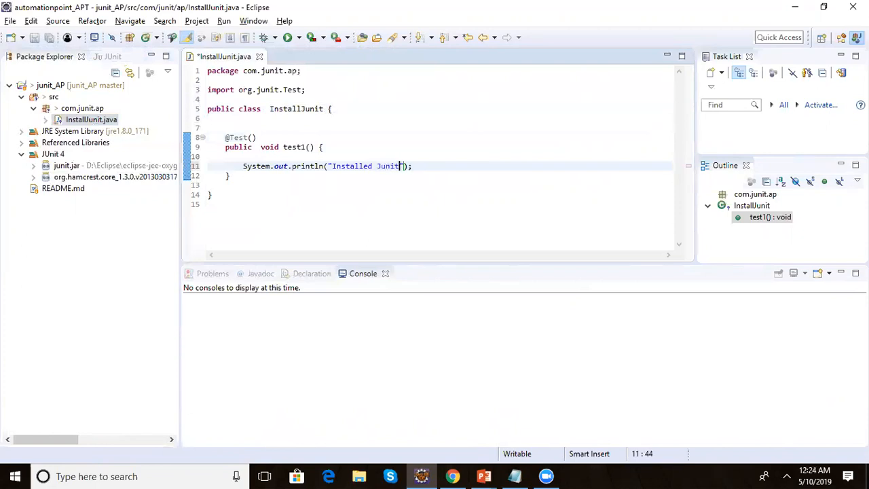
{"action": "key", "text": "ctrl+s"}
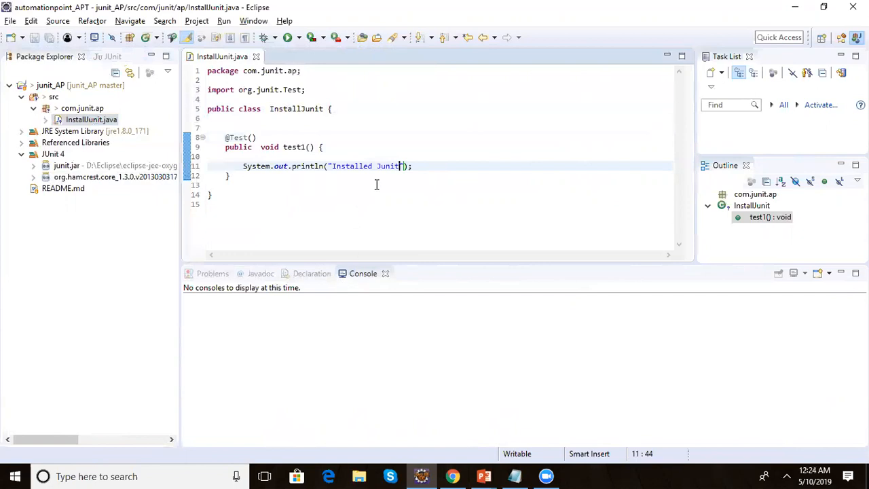
Run the InstallJunit class as a JUnit test and return to the project's file tree
{"action": "right_click", "coordinate": [345, 133]}
{"action": "mouse_move", "coordinate": [382, 360]}
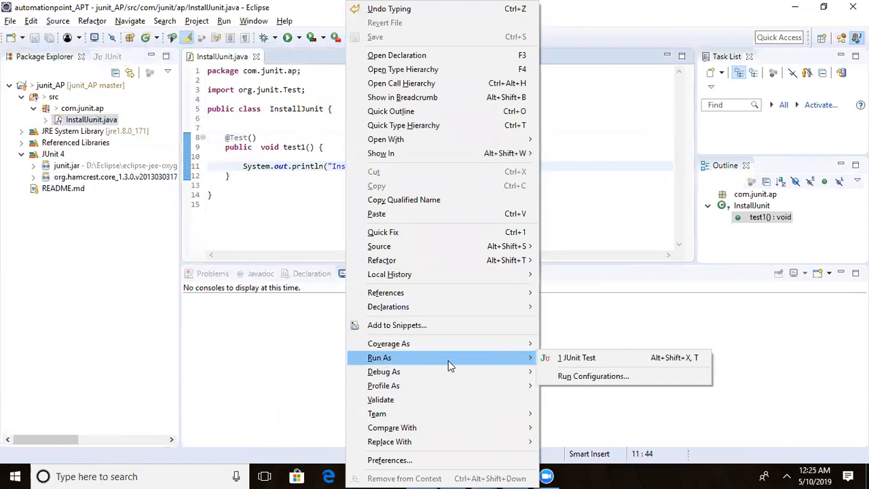
{"action": "left_click", "coordinate": [587, 358]}
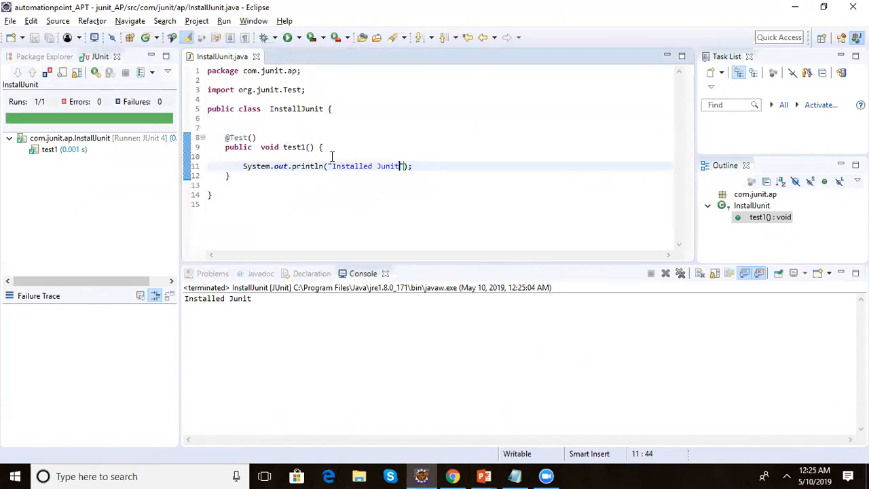
{"action": "left_click", "coordinate": [45, 57]}
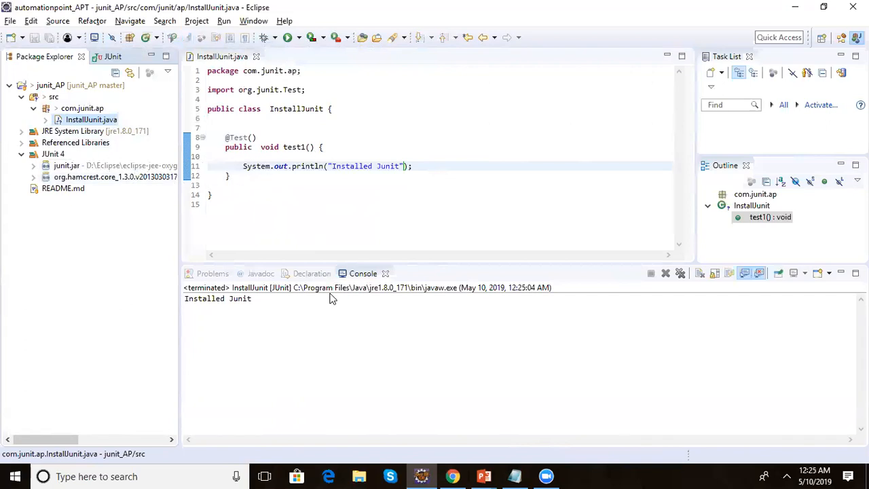
Switch to the PowerPoint slide show to view the JUnit prerequisites and download instructions
{"action": "key", "text": "alt+Tab"}
{"action": "key", "text": "alt+Tab"}
{"action": "key", "text": "alt+Tab"}
{"action": "key", "text": "alt+Tab"}
{"action": "key", "text": "alt+Tab"}
{"action": "key", "text": "alt+Tab"}
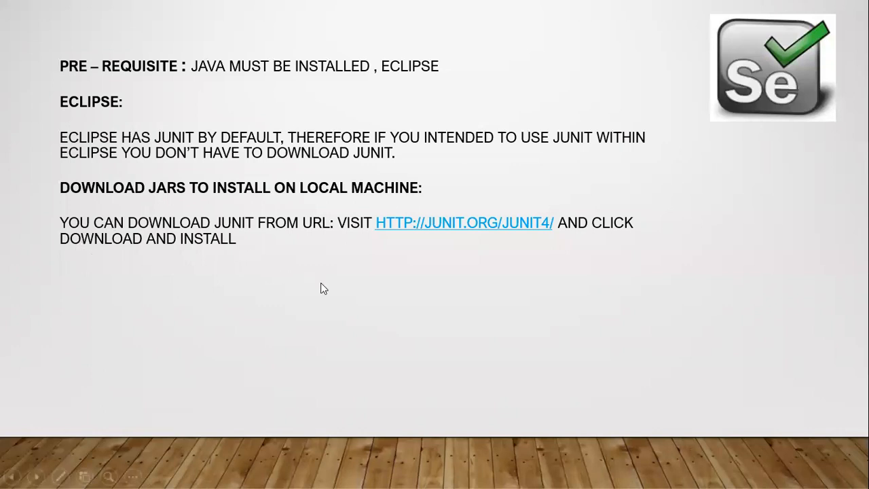
{"action": "key", "text": "alt+Tab"}
{"action": "key", "text": "alt+Tab"}
{"action": "key", "text": "alt+Tab"}
{"action": "key", "text": "alt+Tab"}
{"action": "key", "text": "alt+Tab"}
{"action": "key", "text": "alt+Tab"}
{"action": "key", "text": "alt+Tab"}
{"action": "key", "text": "alt+Tab"}
{"action": "key", "text": "alt+Tab"}
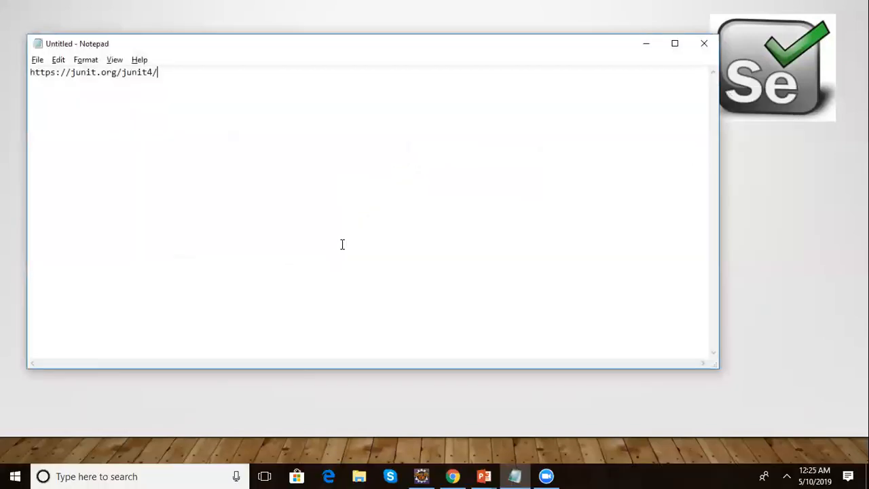
{"action": "left_click_drag", "start_coordinate": [158, 72], "coordinate": [25, 73]}
{"action": "key", "text": "ctrl+c"}
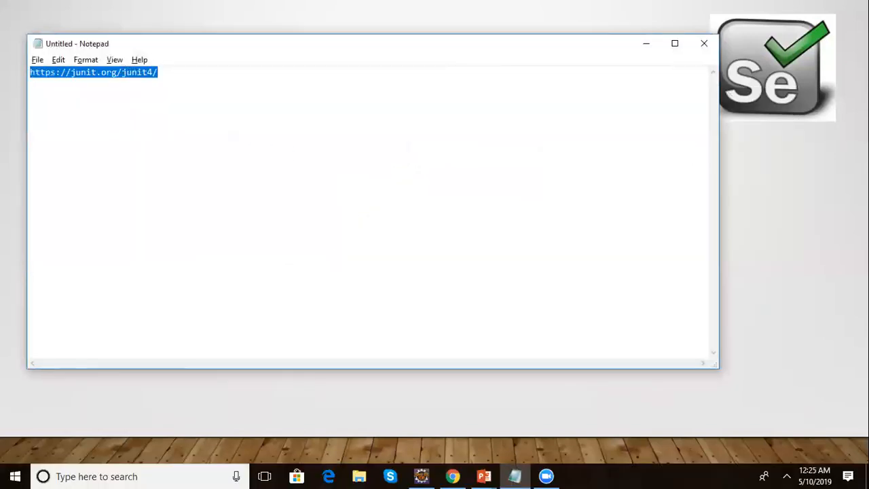
{"action": "left_click", "coordinate": [453, 476]}
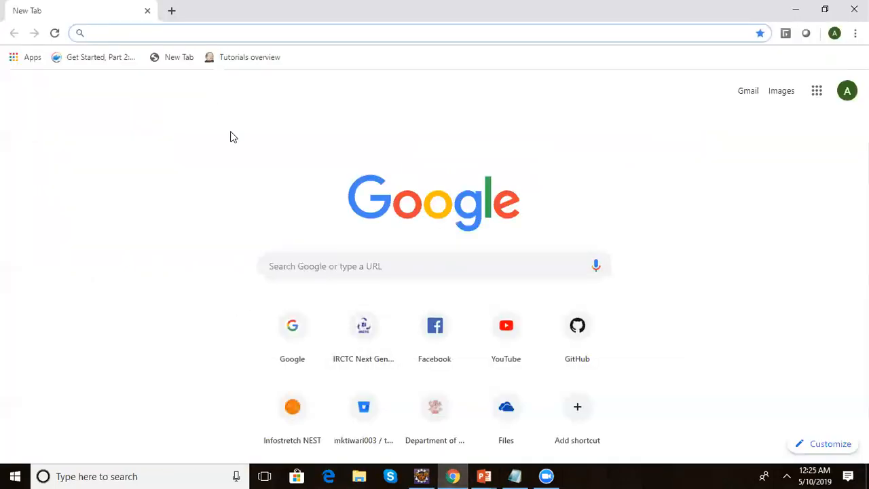
{"action": "key", "text": "ctrl+v"}
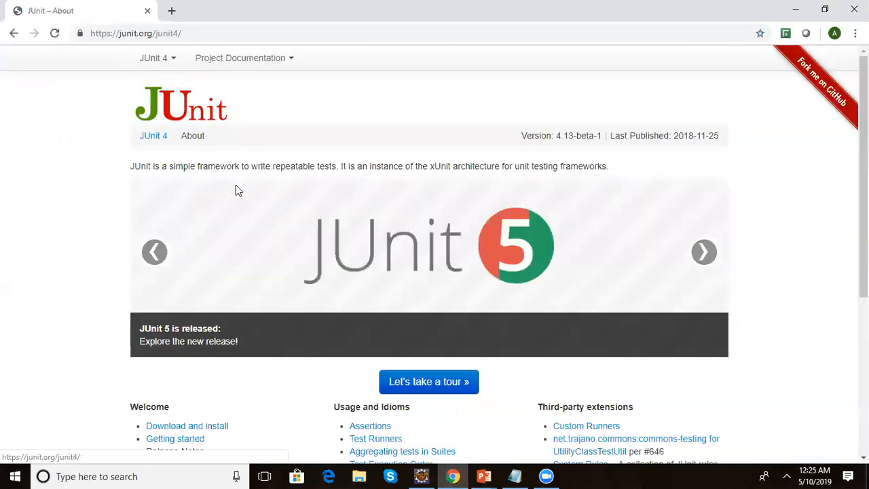
{"action": "scroll", "coordinate": [434, 271], "scroll_direction": "down", "scroll_amount": 2}
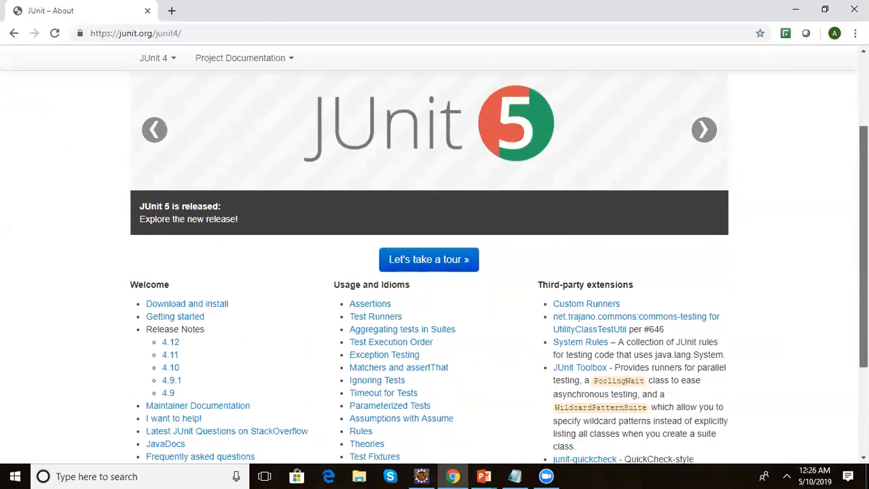
{"action": "left_click", "coordinate": [209, 296]}
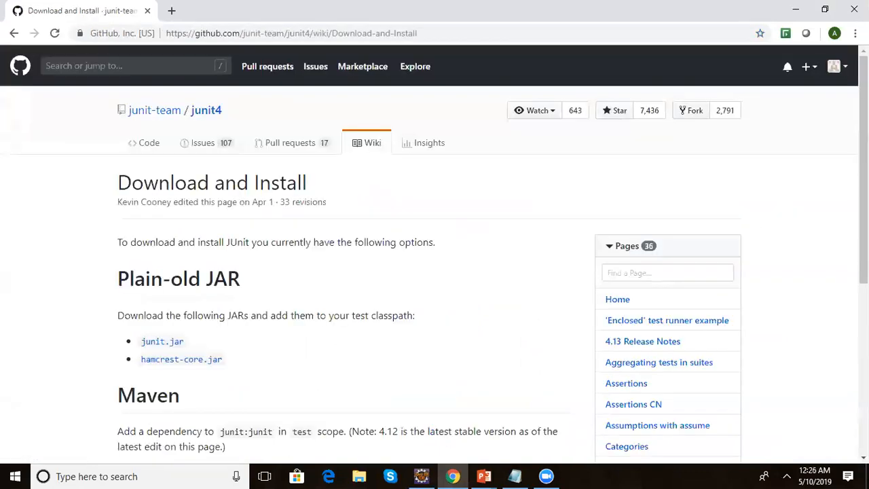
{"action": "left_click_drag", "start_coordinate": [864, 262], "coordinate": [863, 365]}
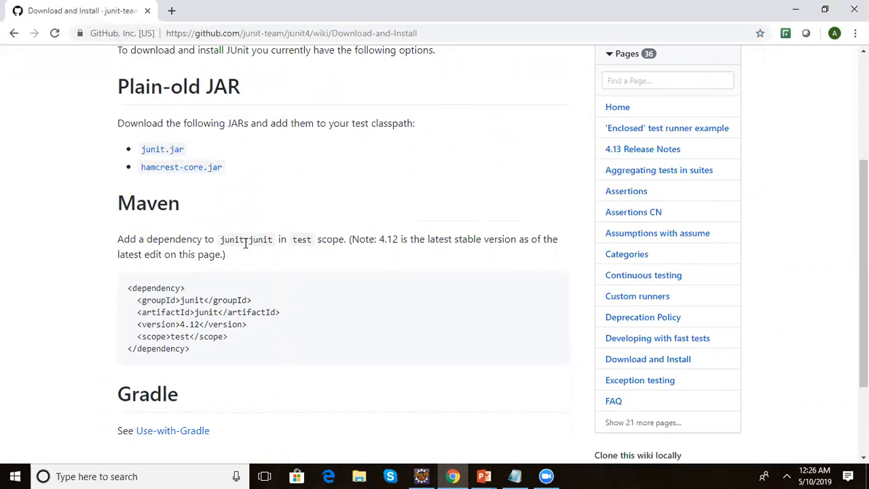
Switch from the browser to the PowerPoint presentation on downloading and installing JUnit
{"action": "key", "text": "alt+Tab"}
{"action": "key", "text": "alt+Tab"}
{"action": "key", "text": "alt+Tab"}
{"action": "key", "text": "alt+Tab"}
{"action": "key", "text": "alt+Tab"}
{"action": "key", "text": "alt+Tab"}
{"action": "key", "text": "alt+Tab"}
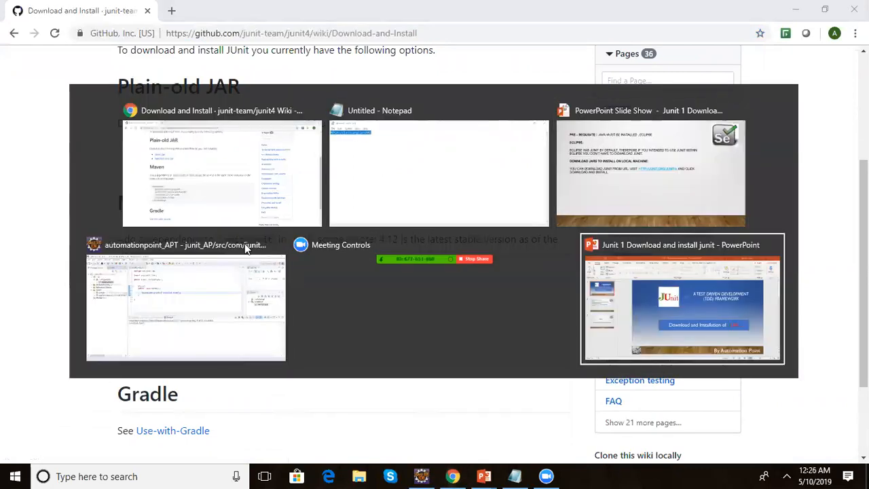